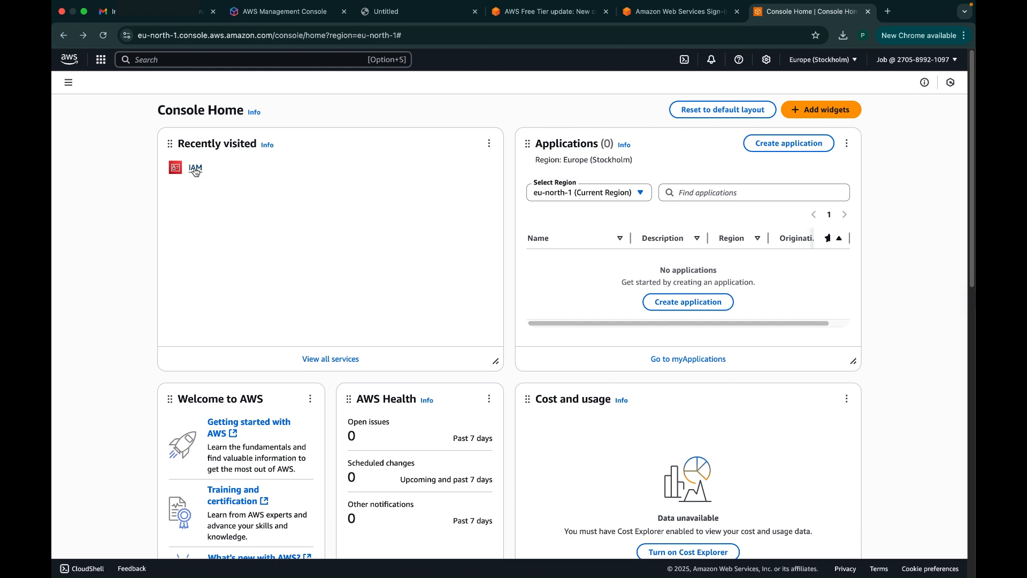
# Search the console for IAM and open its user groups
pyautogui.click(203, 62)
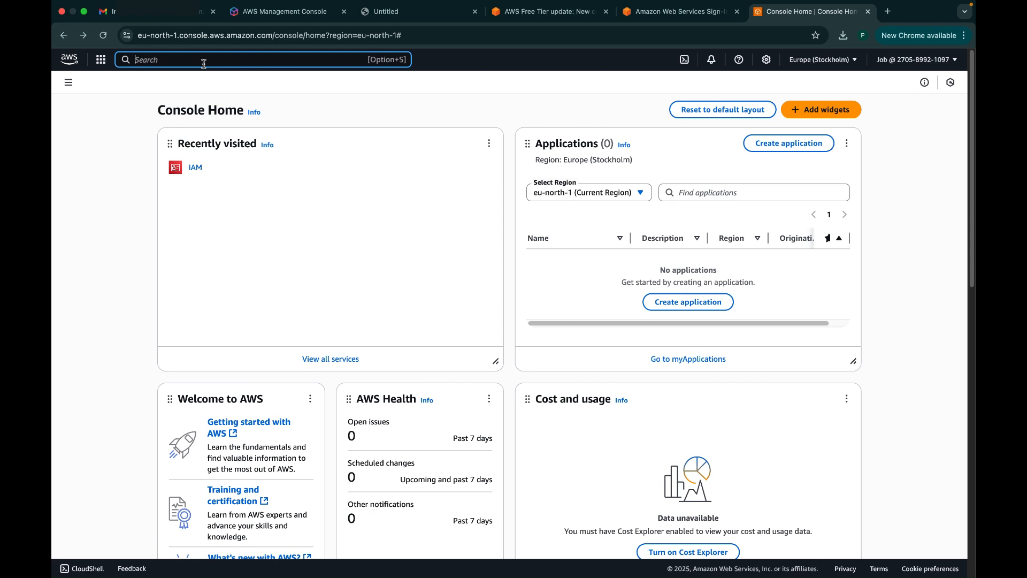
pyautogui.write('IAM')
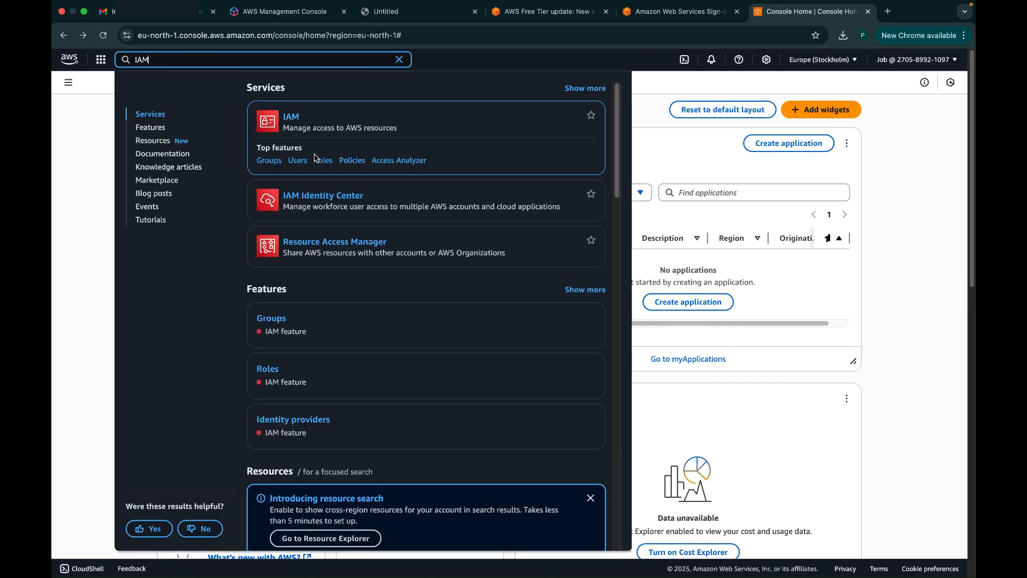
pyautogui.click(277, 161)
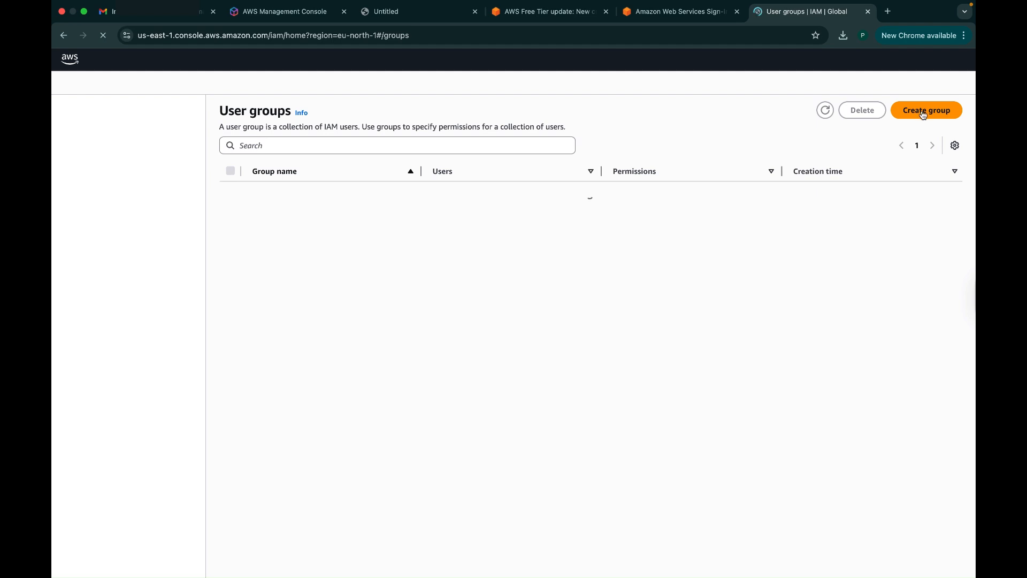
# Start a new user group and name it Admin
pyautogui.click(924, 114)
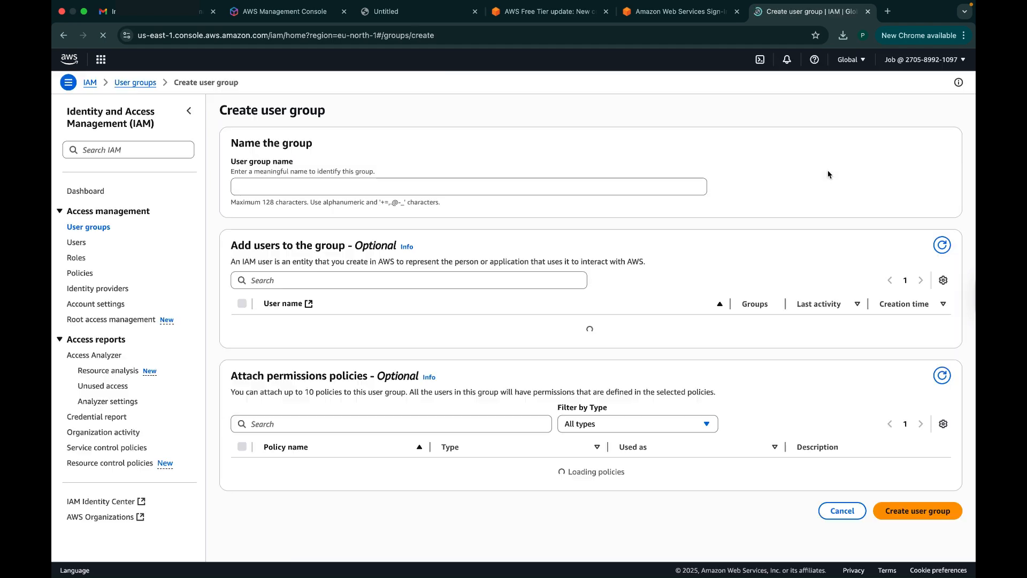
pyautogui.click(300, 187)
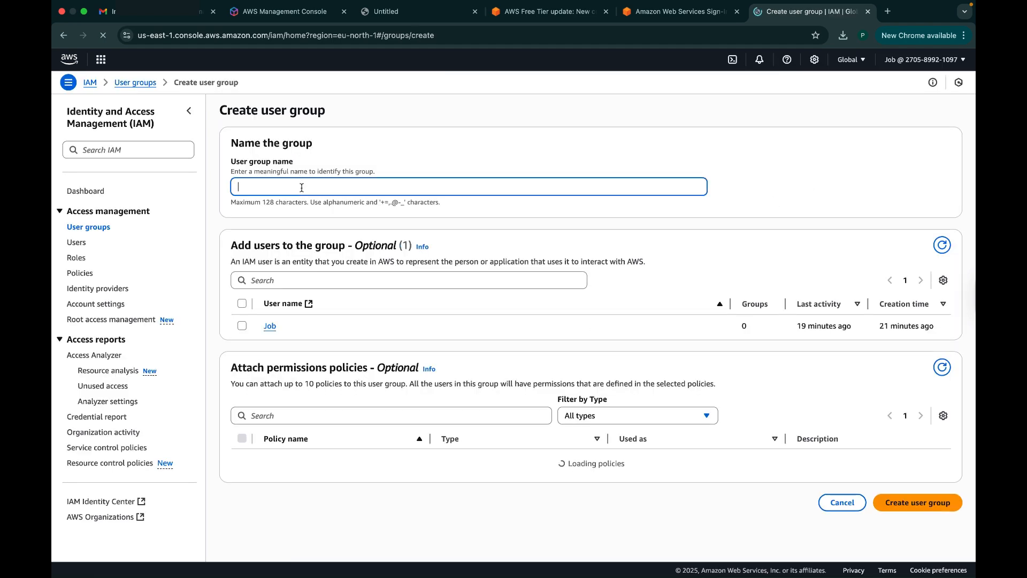
pyautogui.write('Ad')
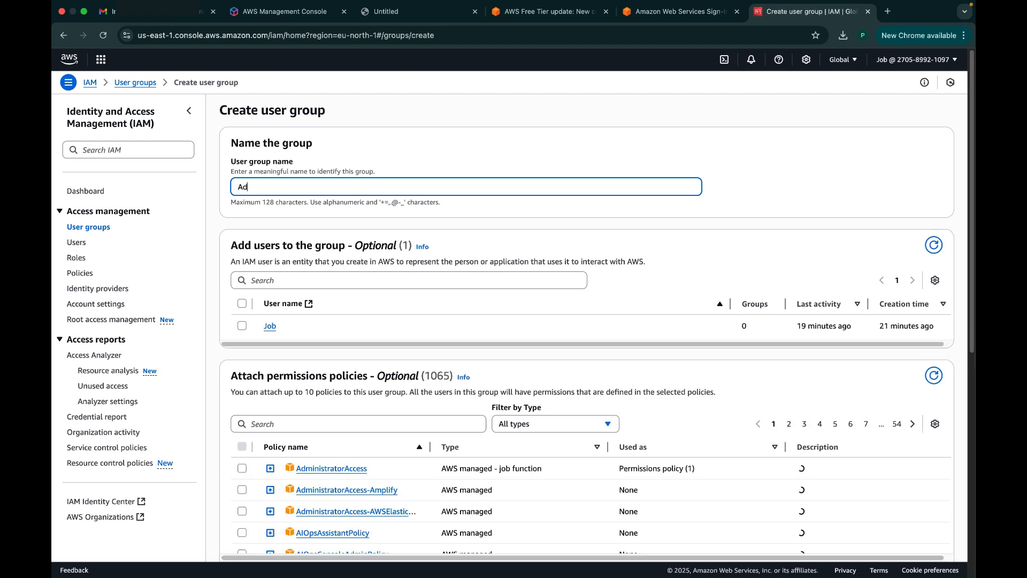
pyautogui.write('min')
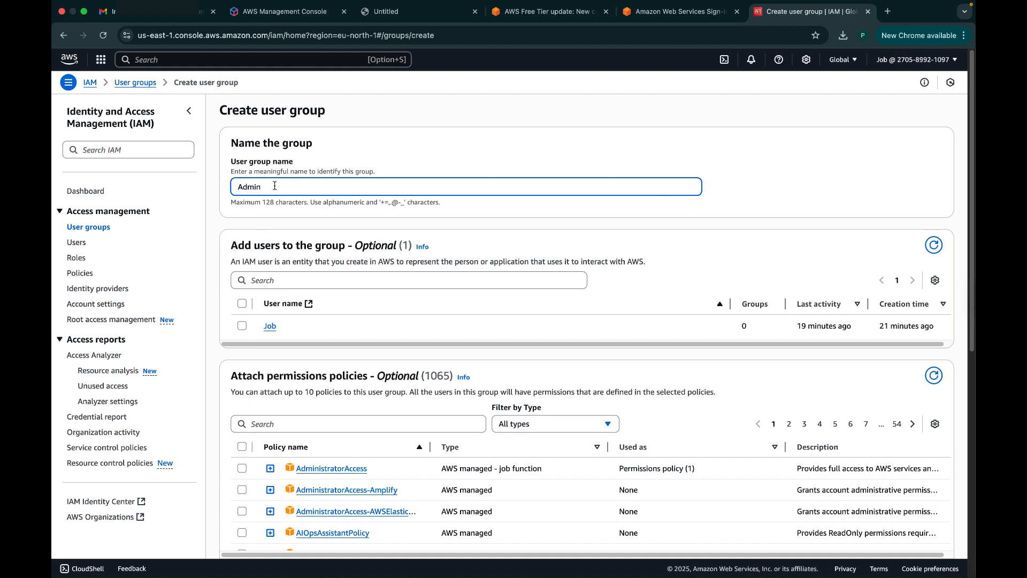
pyautogui.click(241, 326)
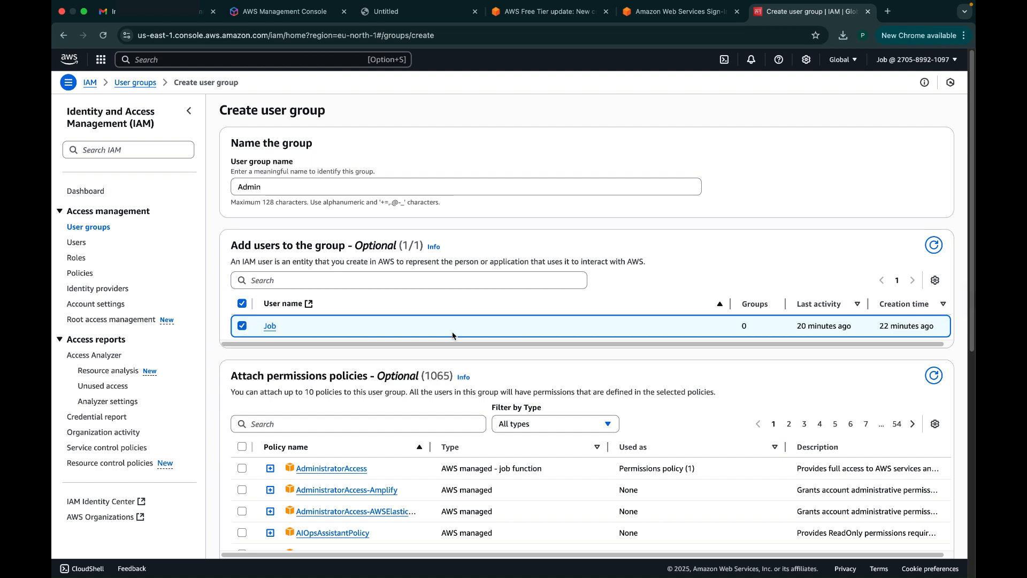
pyautogui.scroll(-3, 531, 335)
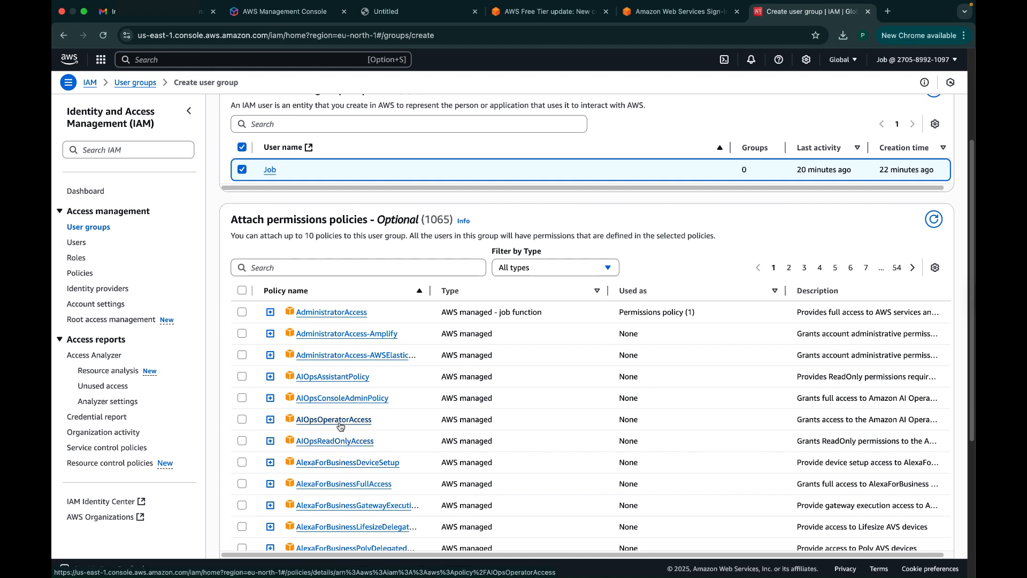
pyautogui.scroll(3, 399, 246)
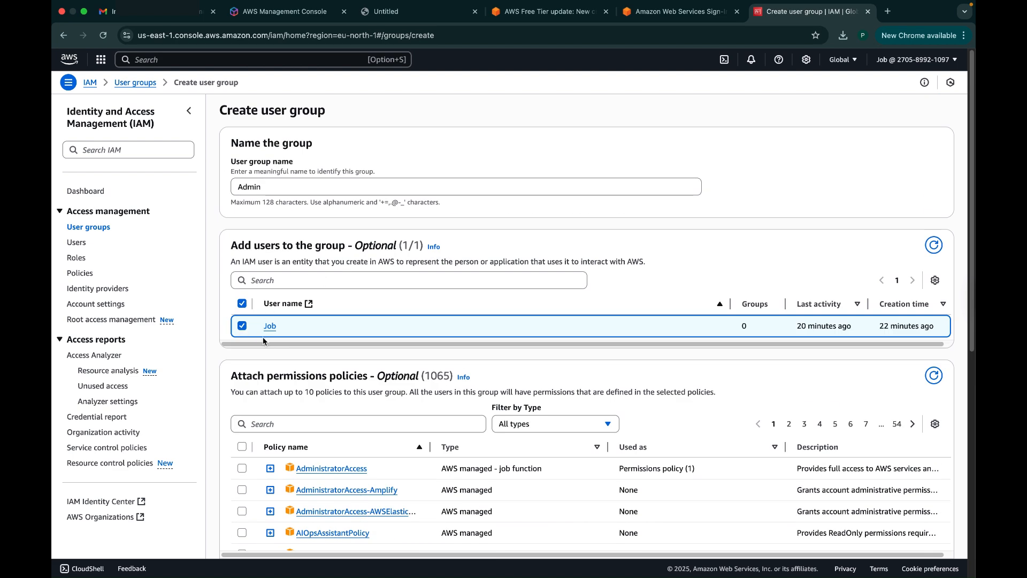
pyautogui.click(242, 326)
# Attach the three policies whose names start with AdministratorAccess, including the Amplify and AWSElastic ones, and create the Admin group
pyautogui.scroll(-1, 297, 334)
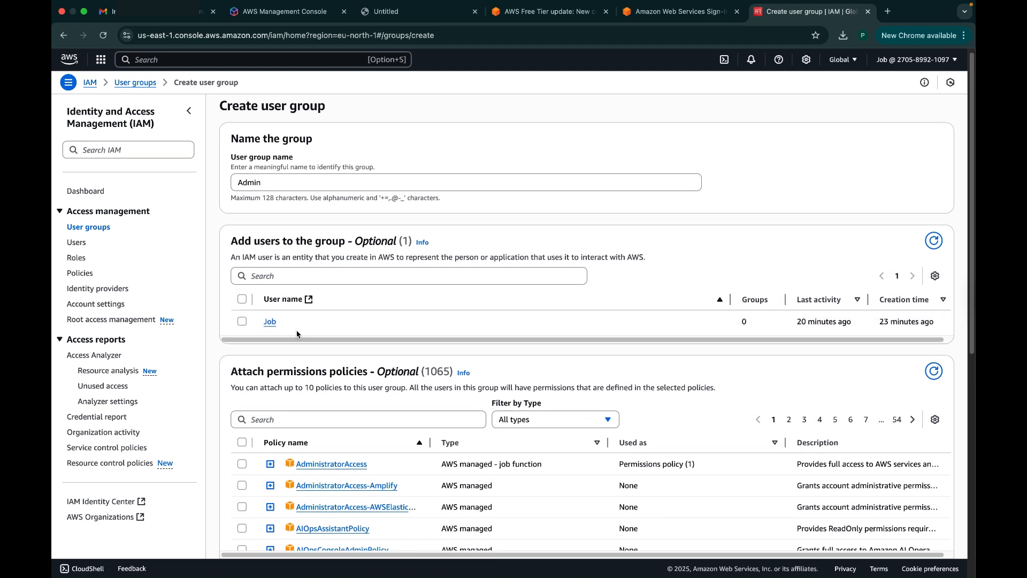
pyautogui.scroll(-7, 647, 429)
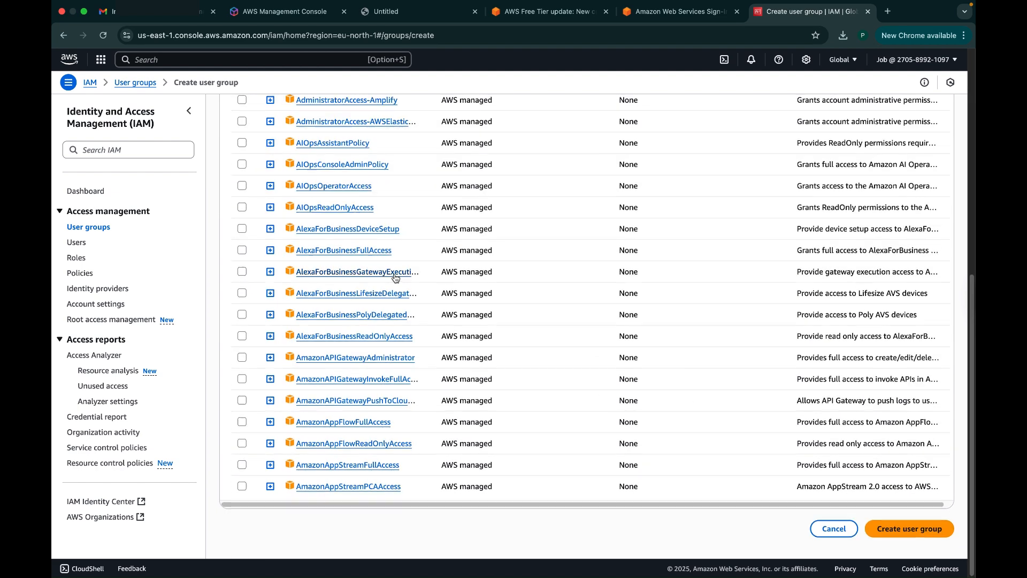
pyautogui.scroll(3, 327, 262)
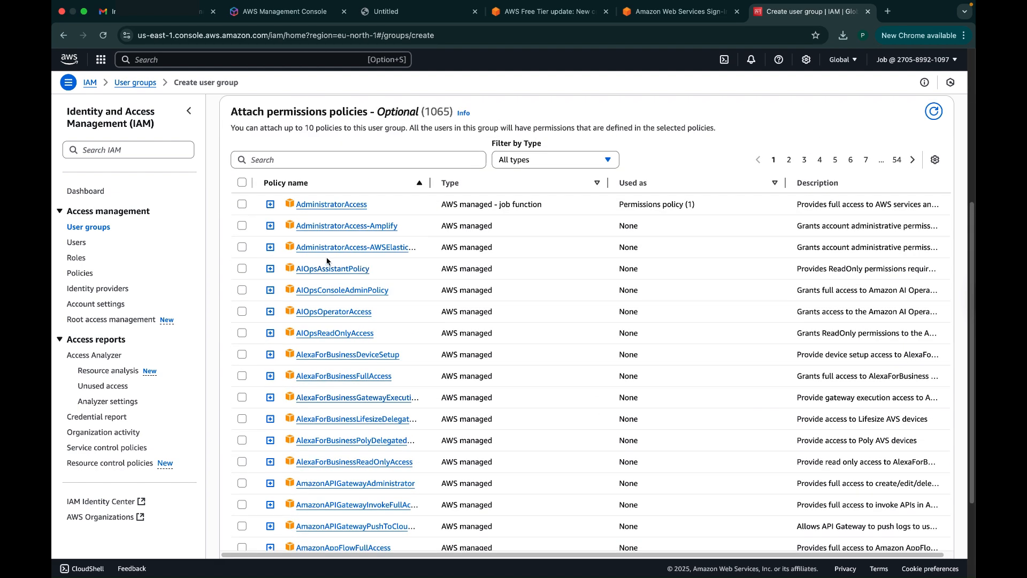
pyautogui.click(242, 205)
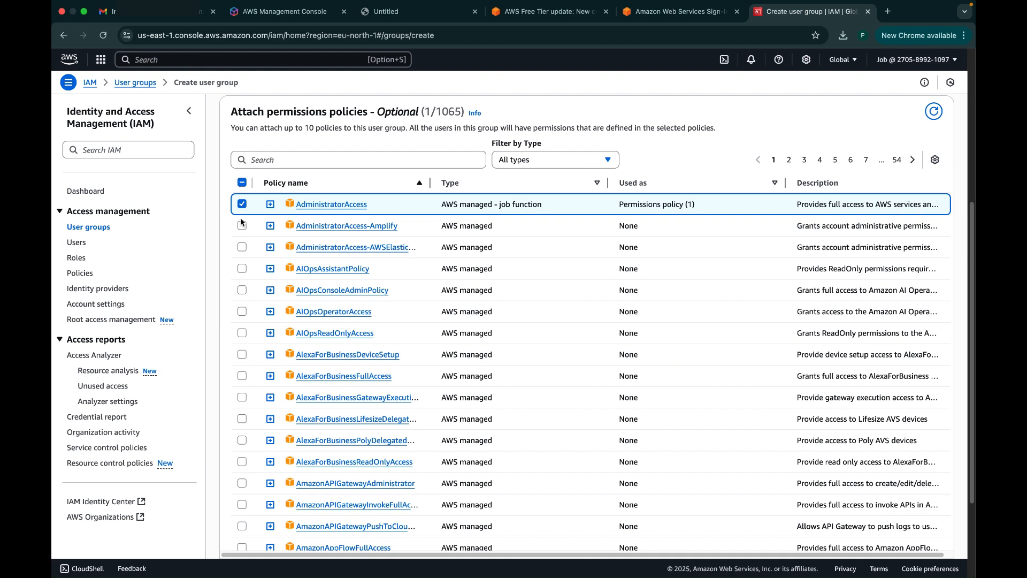
pyautogui.click(242, 227)
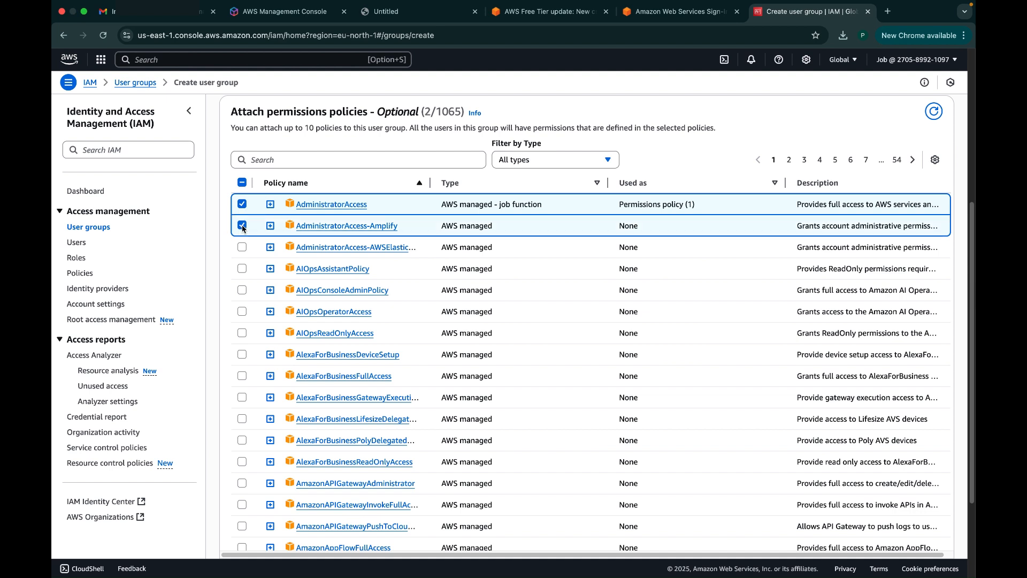
pyautogui.click(242, 248)
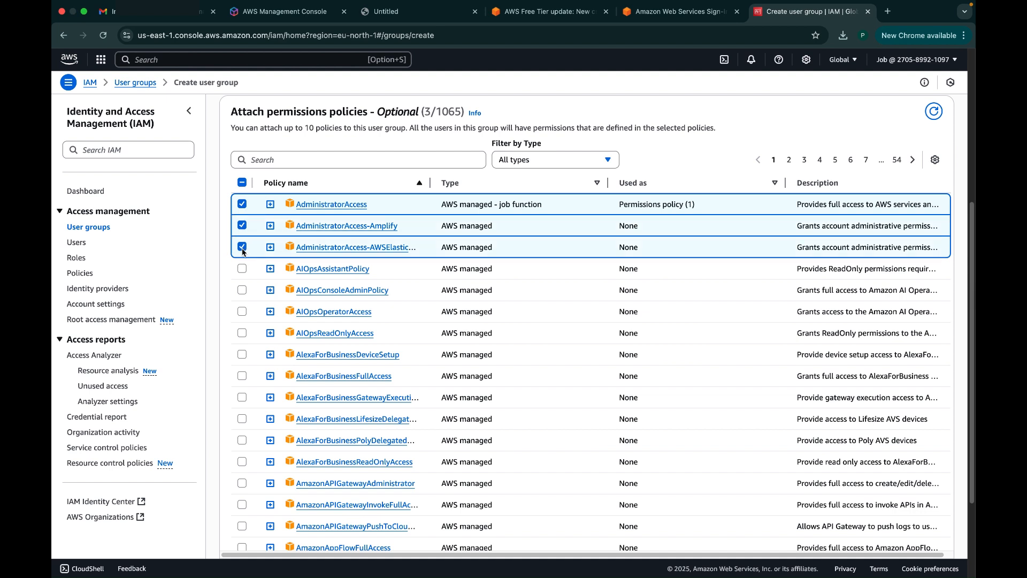
pyautogui.scroll(-5, 409, 251)
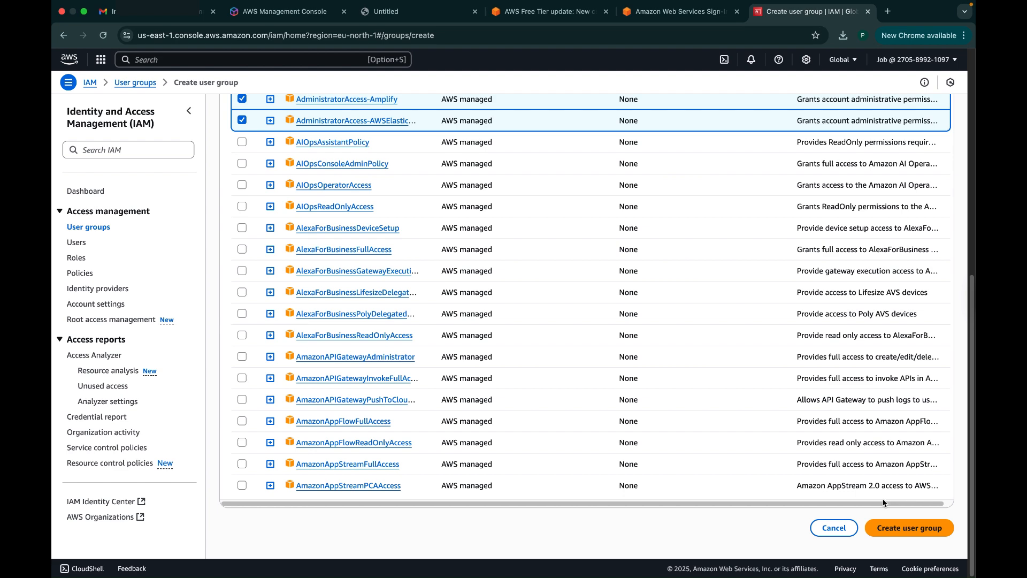
pyautogui.click(906, 530)
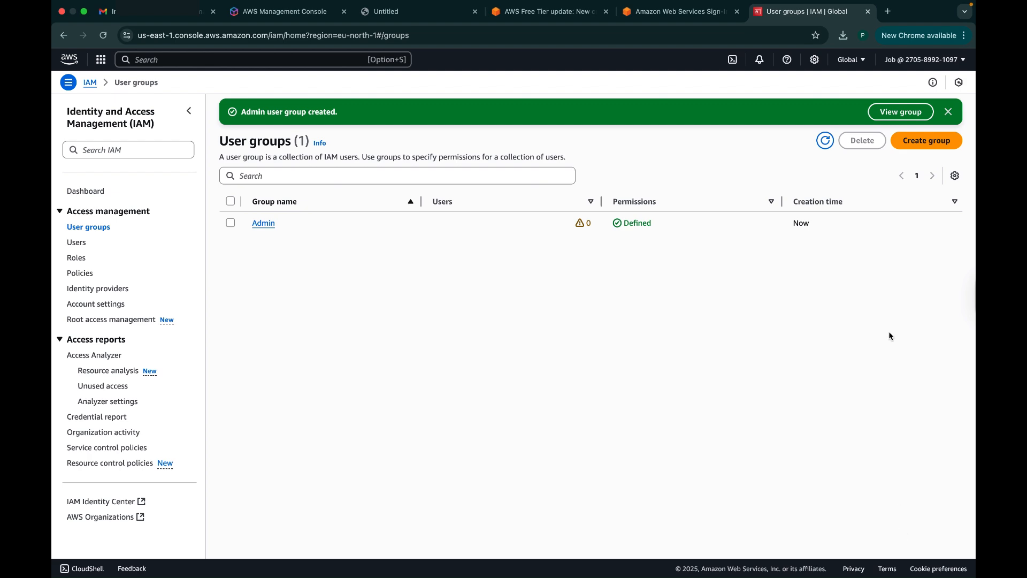
# Start another user group and name it Developers
pyautogui.click(915, 146)
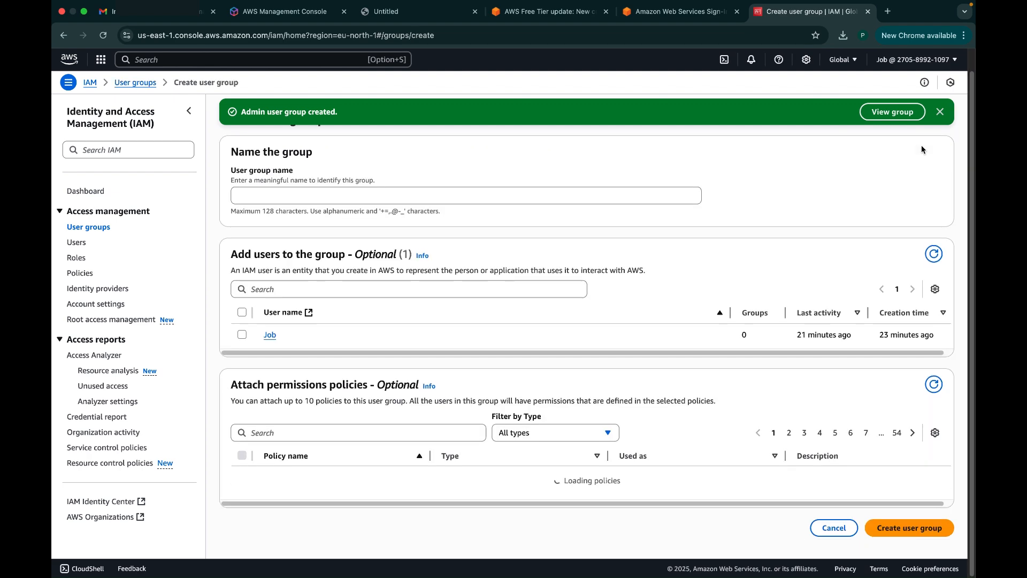
pyautogui.click(653, 196)
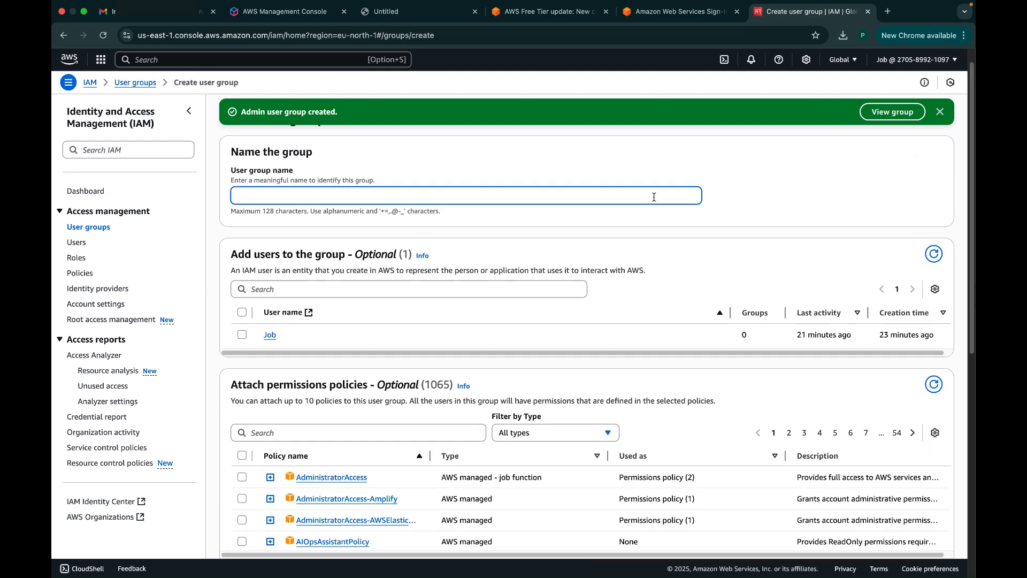
pyautogui.write('Developers')
# Filter the permissions policies by ec2, attach AmazonEC2FullAccess, and create the Developers group
pyautogui.scroll(-3, 567, 351)
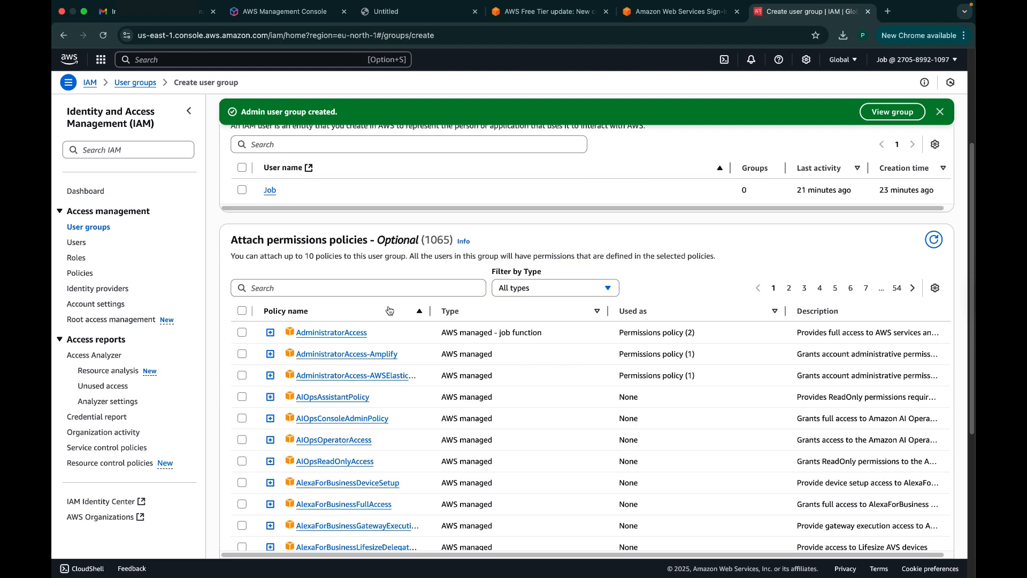
pyautogui.click(366, 293)
pyautogui.write('ec2')
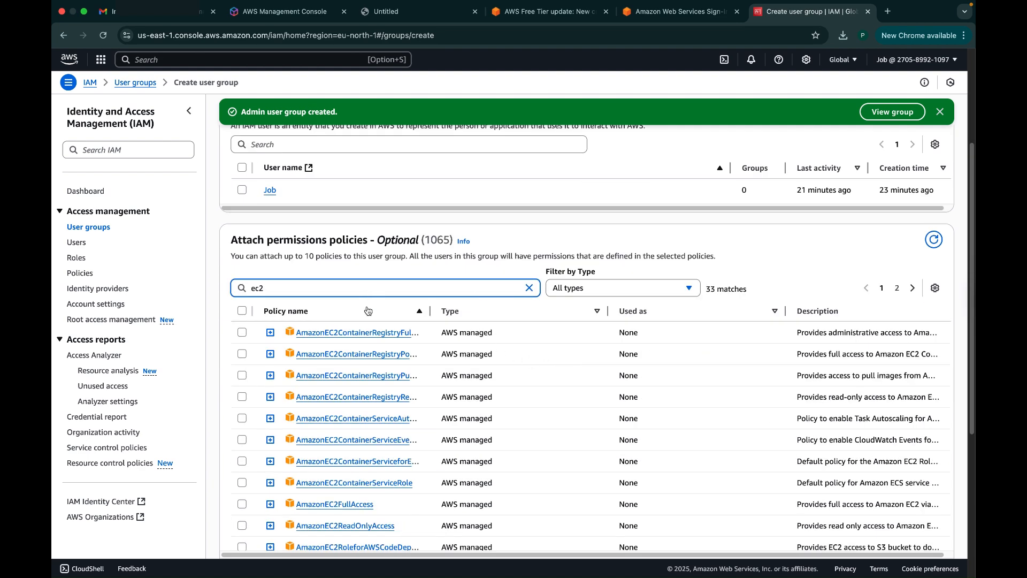
pyautogui.click(242, 504)
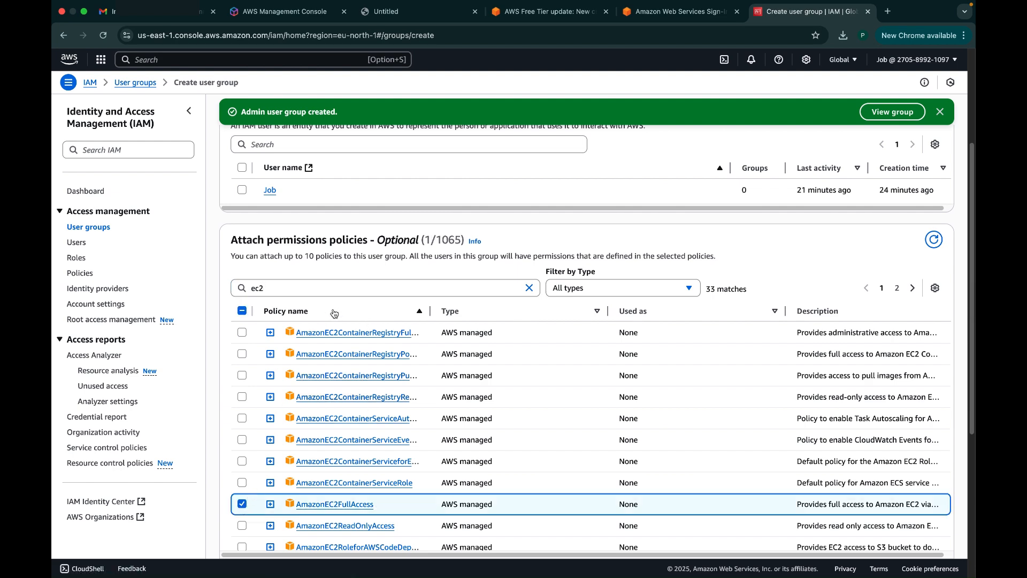
pyautogui.scroll(3, 858, 350)
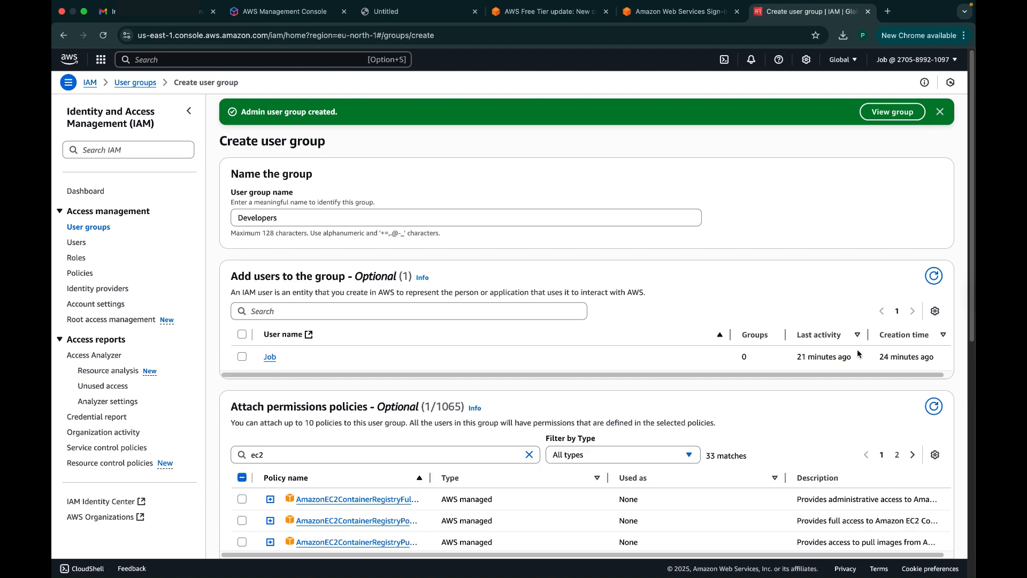
pyautogui.scroll(-8, 856, 351)
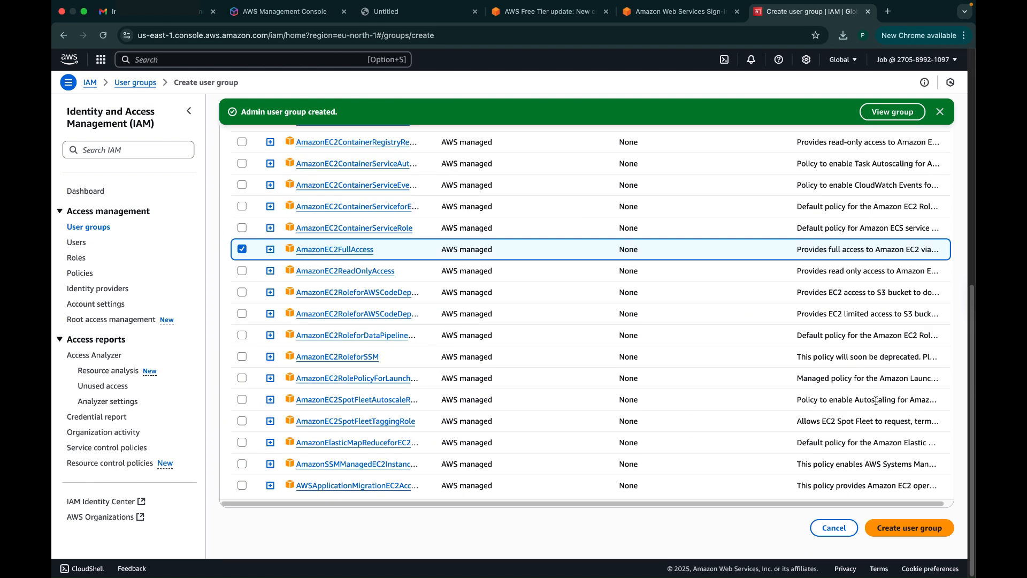
pyautogui.click(896, 530)
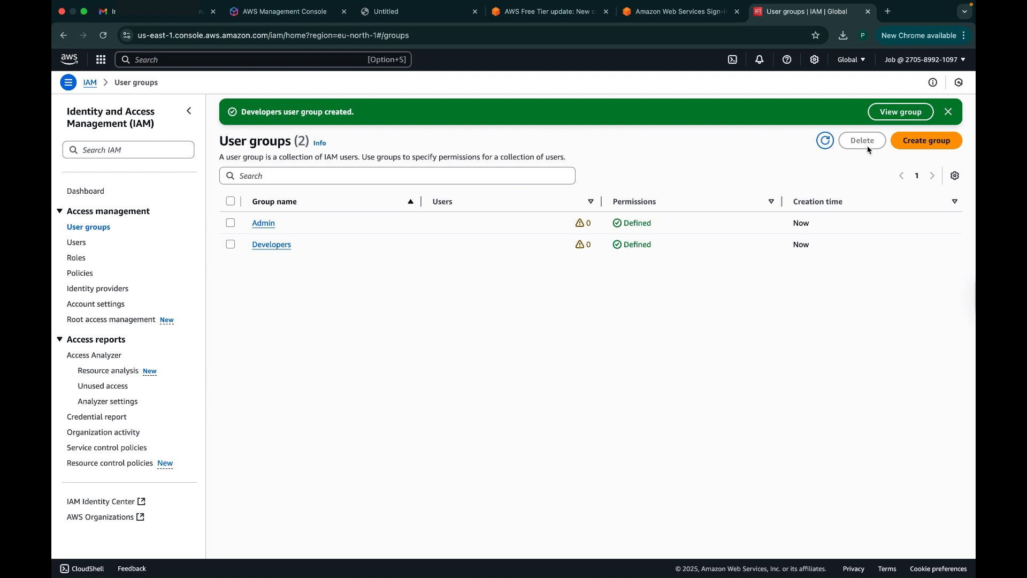
# Start a third user group and name it Billing
pyautogui.click(925, 141)
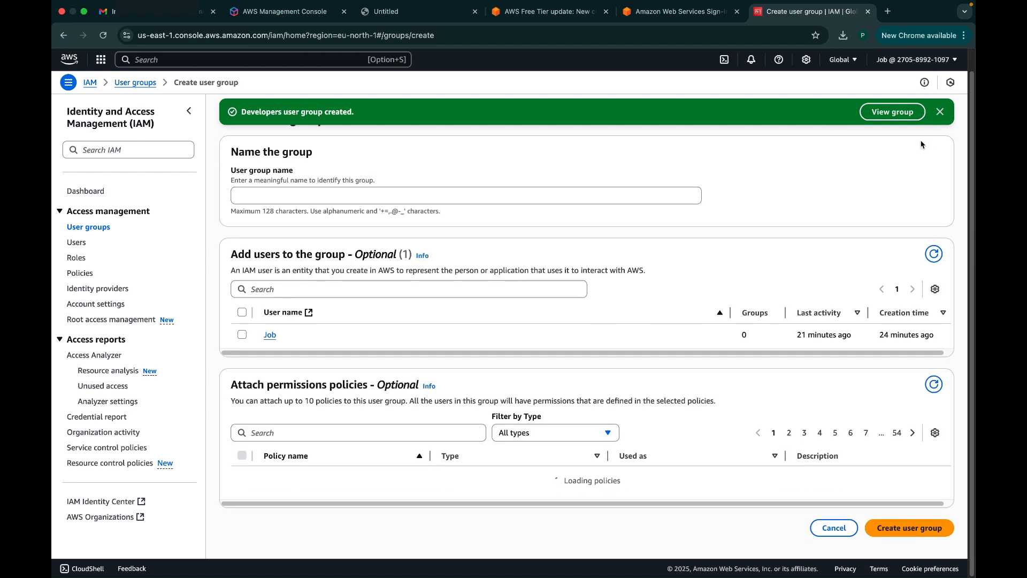
pyautogui.click(333, 196)
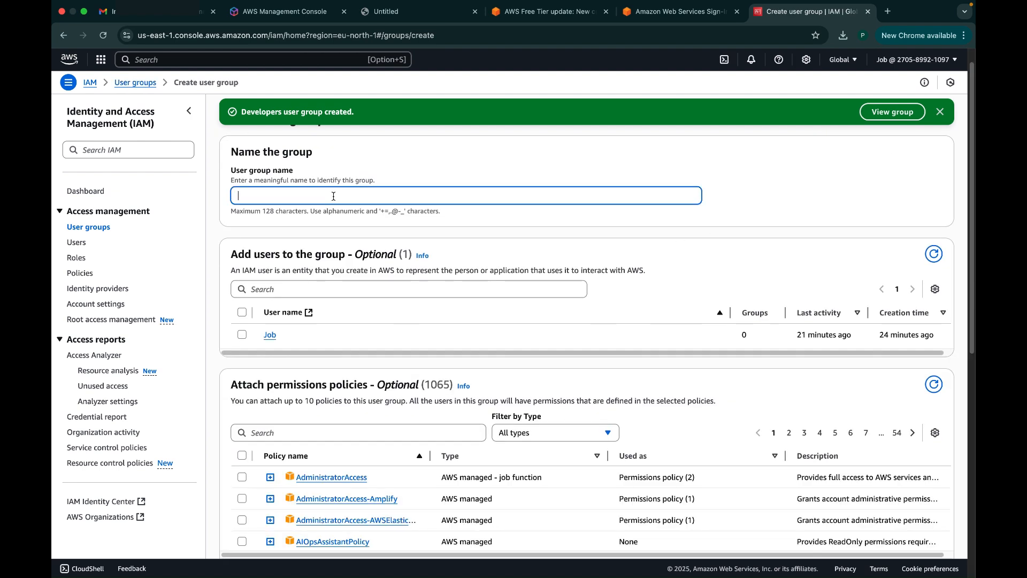
pyautogui.write('Billinng')
pyautogui.press('Left')
pyautogui.press('BackSpace')
# Filter the policies by bill, attach AWSBillingConductorFullAccess and Billing, and create the Billing group
pyautogui.scroll(-4, 388, 296)
pyautogui.click(379, 198)
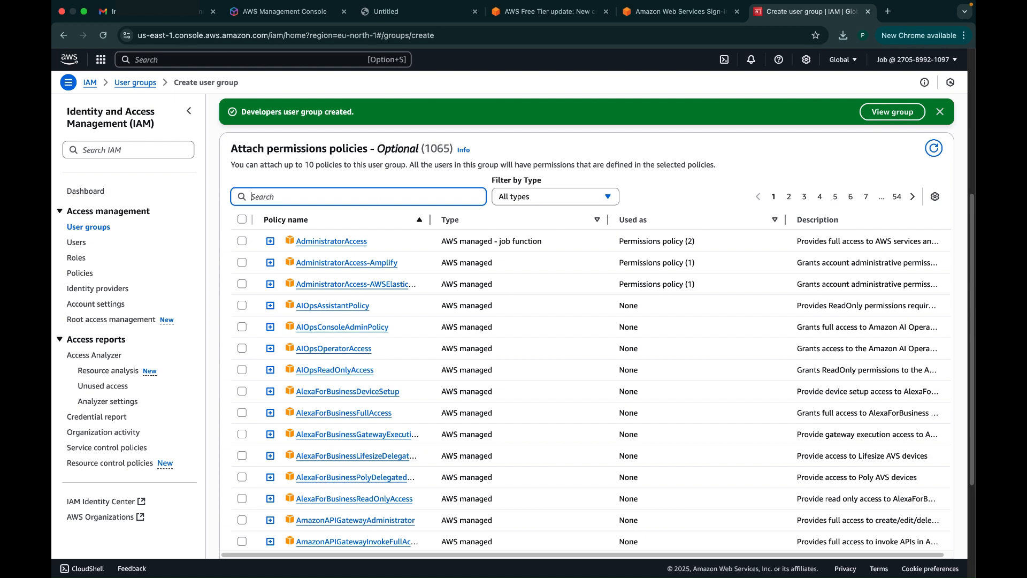
pyautogui.write('bill')
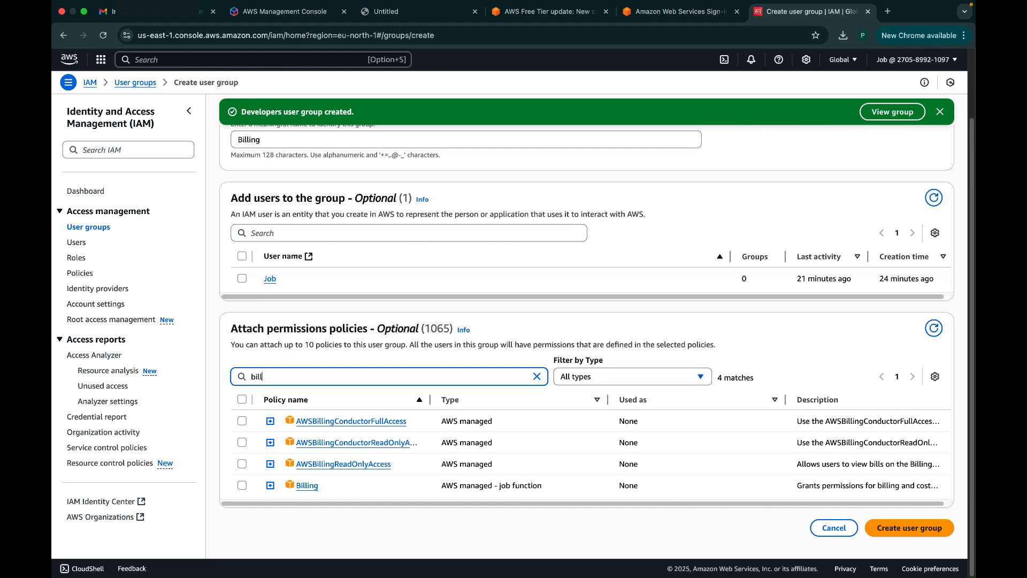
pyautogui.click(242, 422)
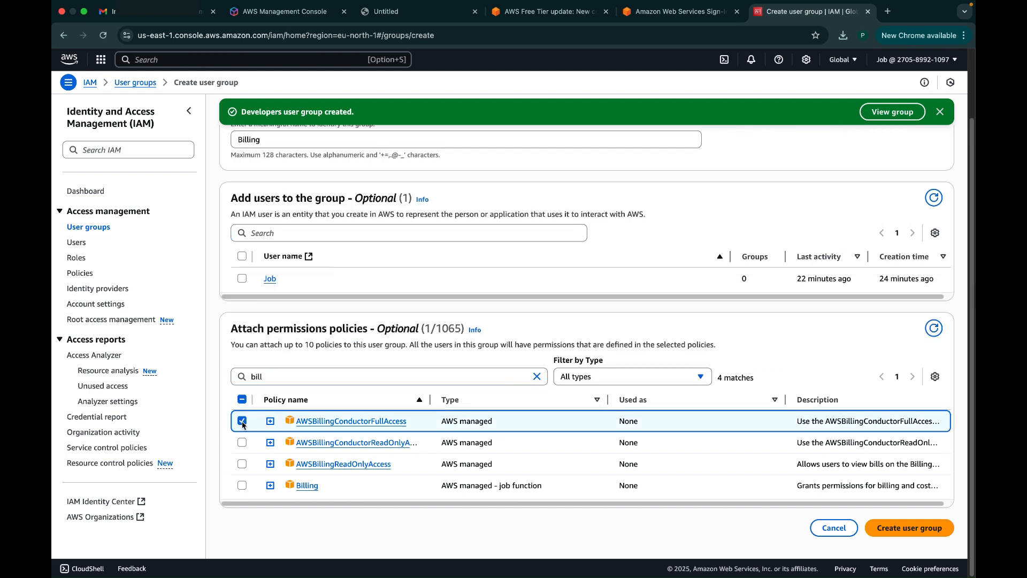
pyautogui.click(242, 486)
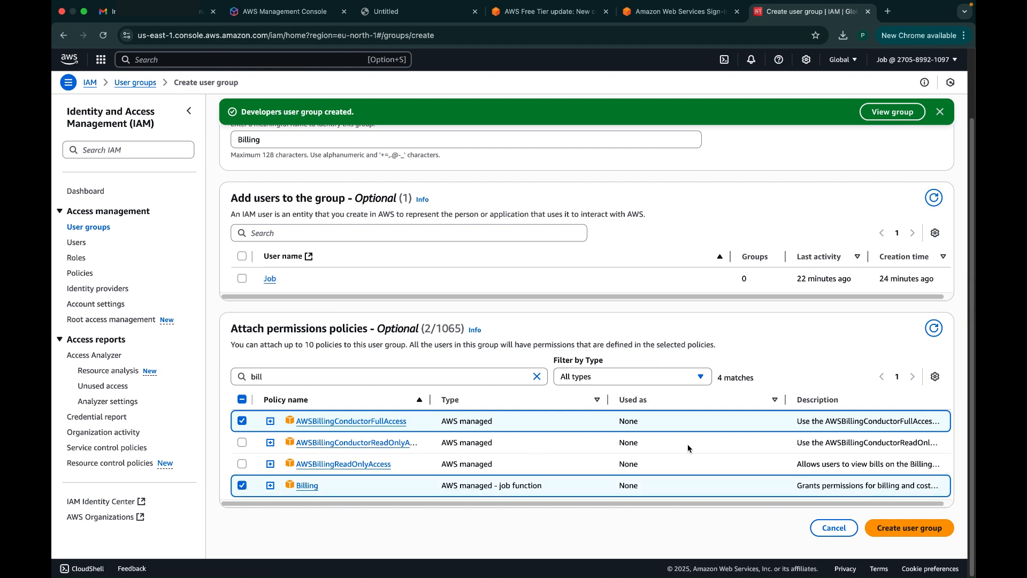
pyautogui.click(898, 532)
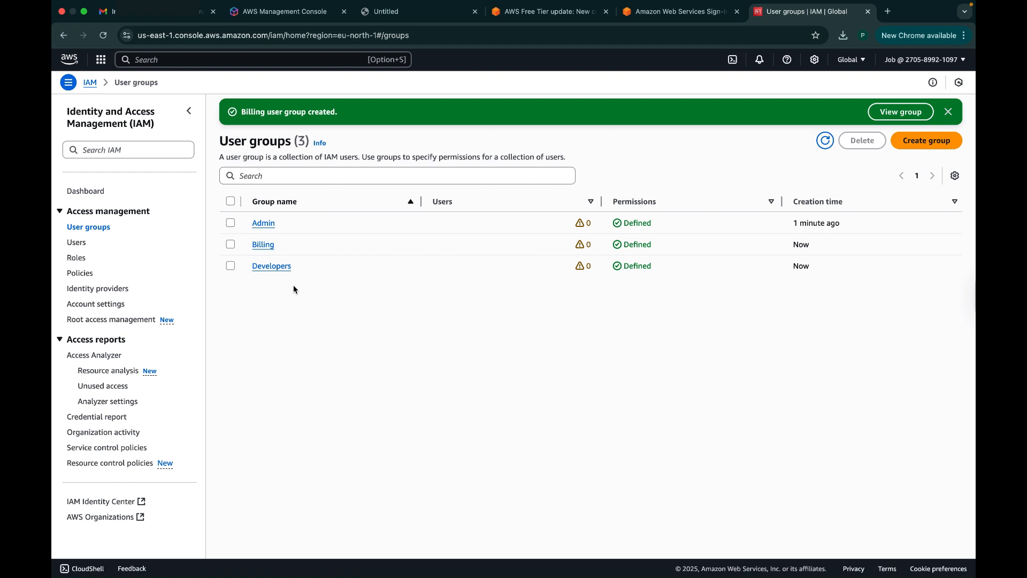
# Open the details of the existing IAM user from the account's users list
pyautogui.click(76, 243)
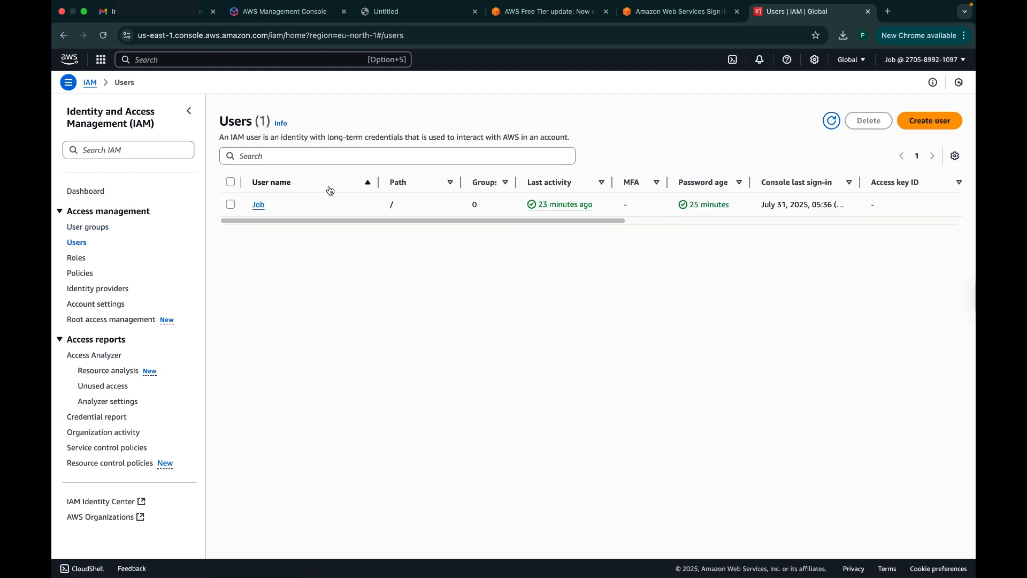
pyautogui.click(261, 206)
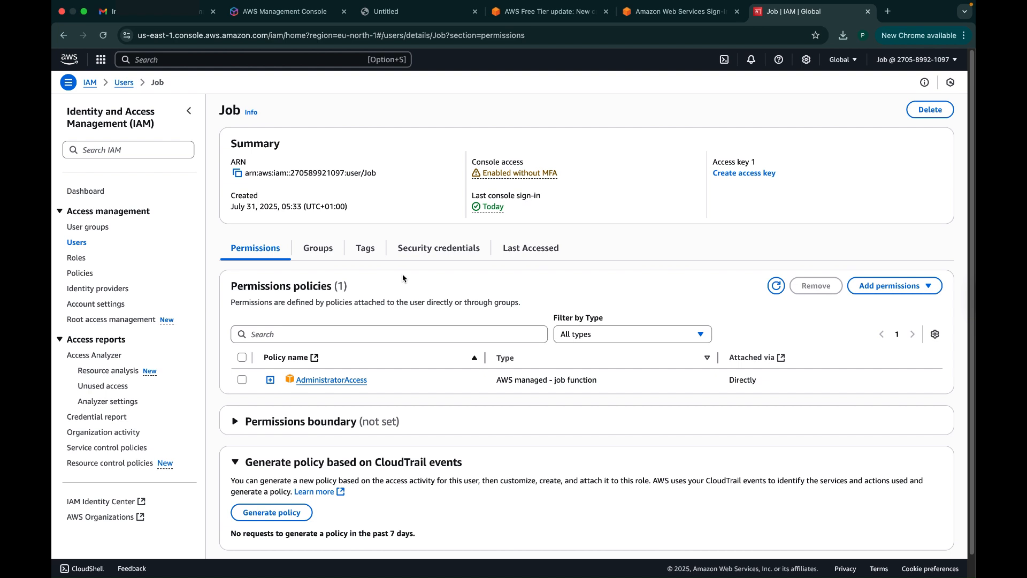
# Start adding the IAM user to groups from the user's group memberships and select the Admin group
pyautogui.click(317, 252)
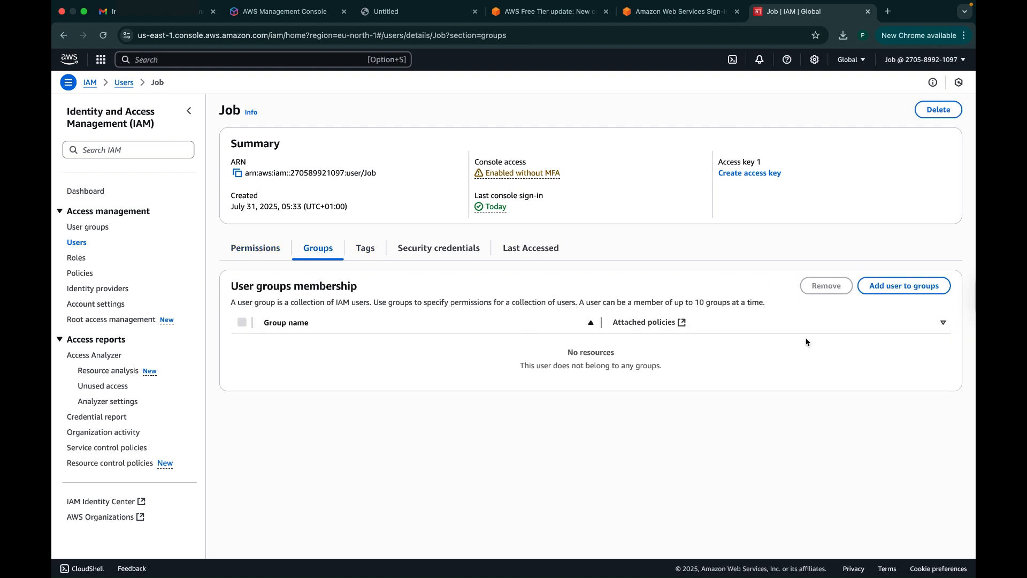
pyautogui.click(907, 288)
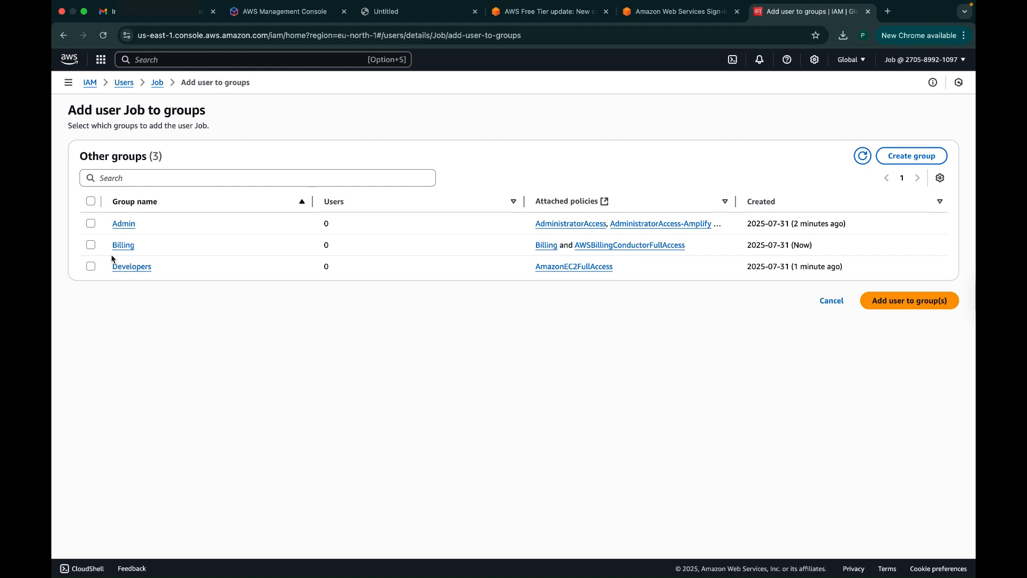
pyautogui.click(91, 224)
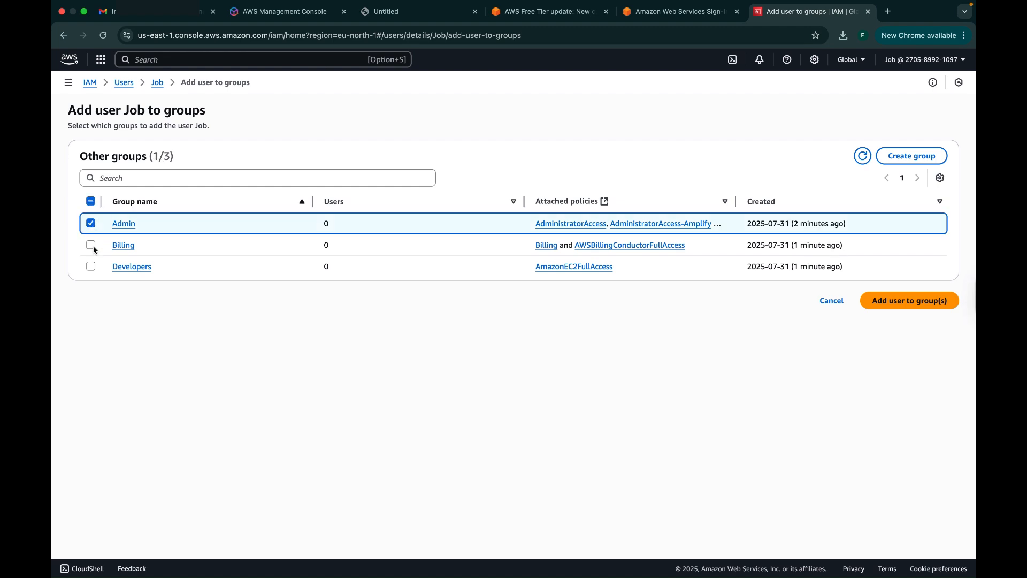
pyautogui.click(91, 245)
pyautogui.click(92, 267)
pyautogui.click(92, 268)
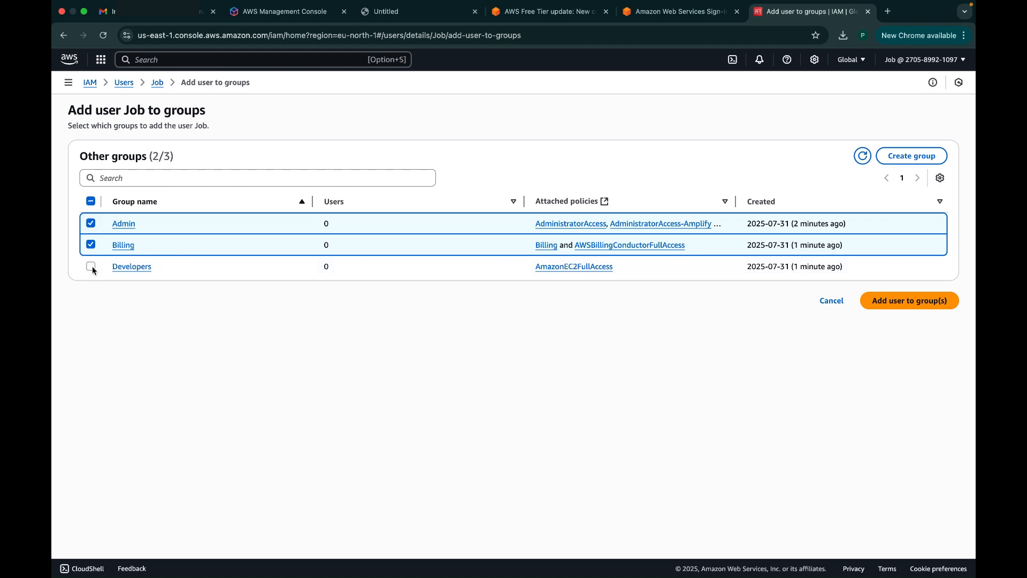
pyautogui.click(91, 246)
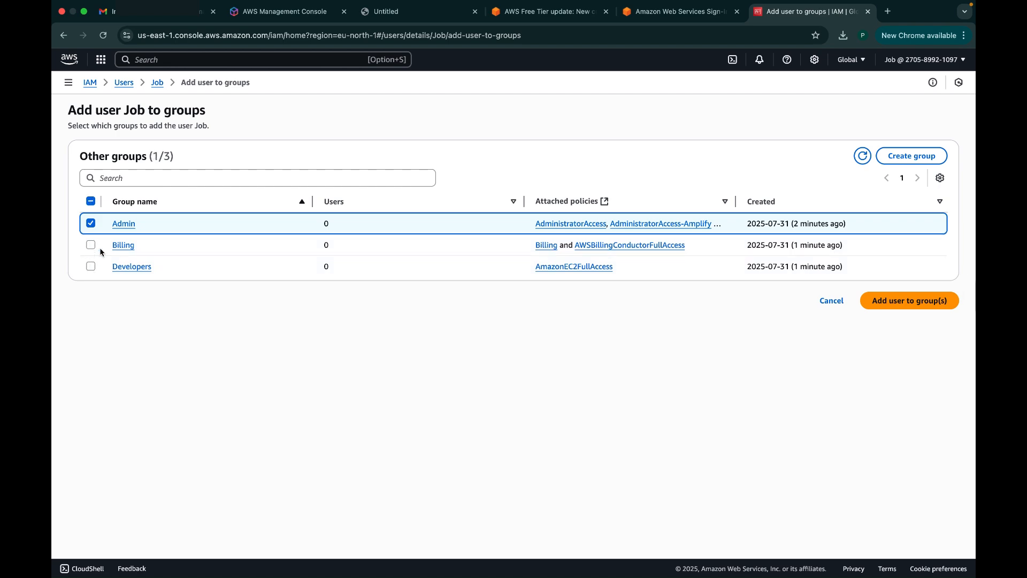
# Add the IAM user to the selected Admin group
pyautogui.click(912, 304)
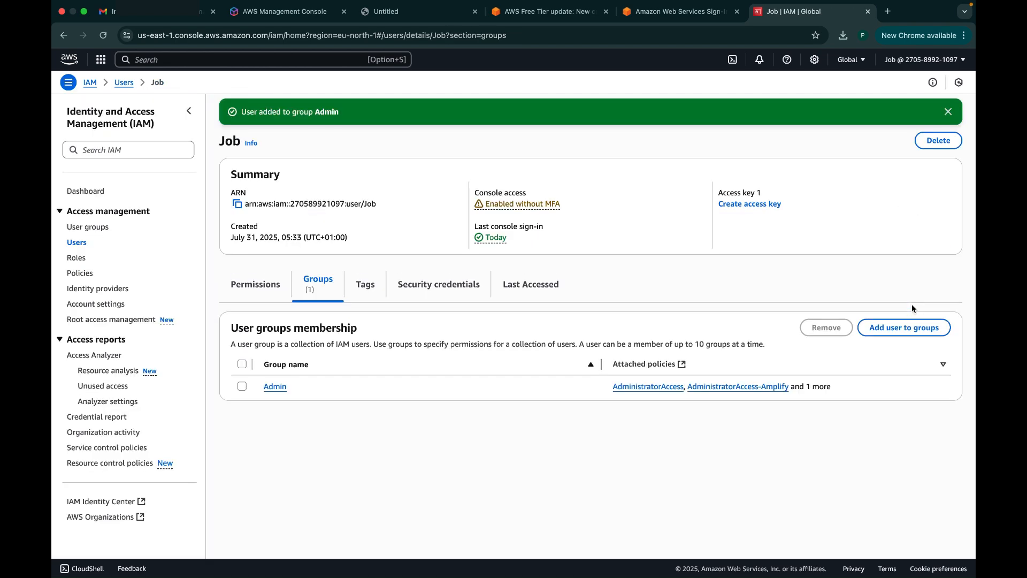